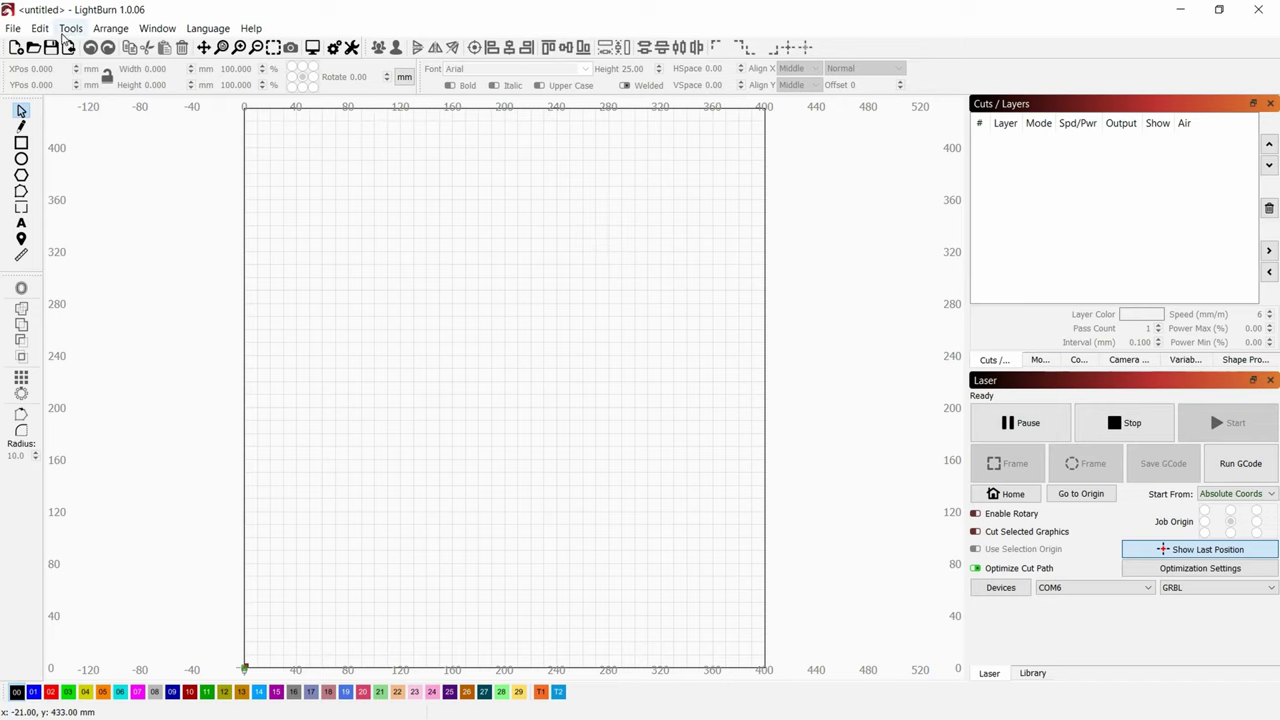
# Set Homing cycle ($22) to False in Machine Settings and write the change to the laser
pyautogui.click(72, 28)
pyautogui.moveTo(42, 30)
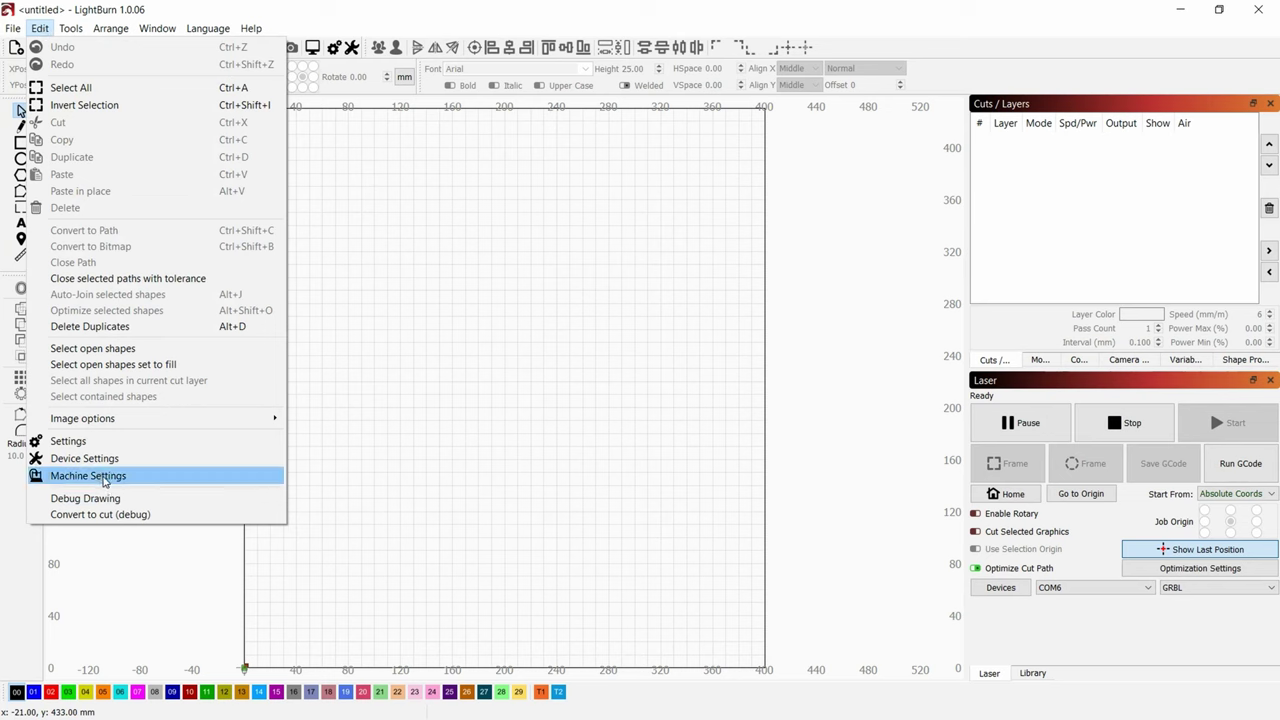
pyautogui.click(103, 480)
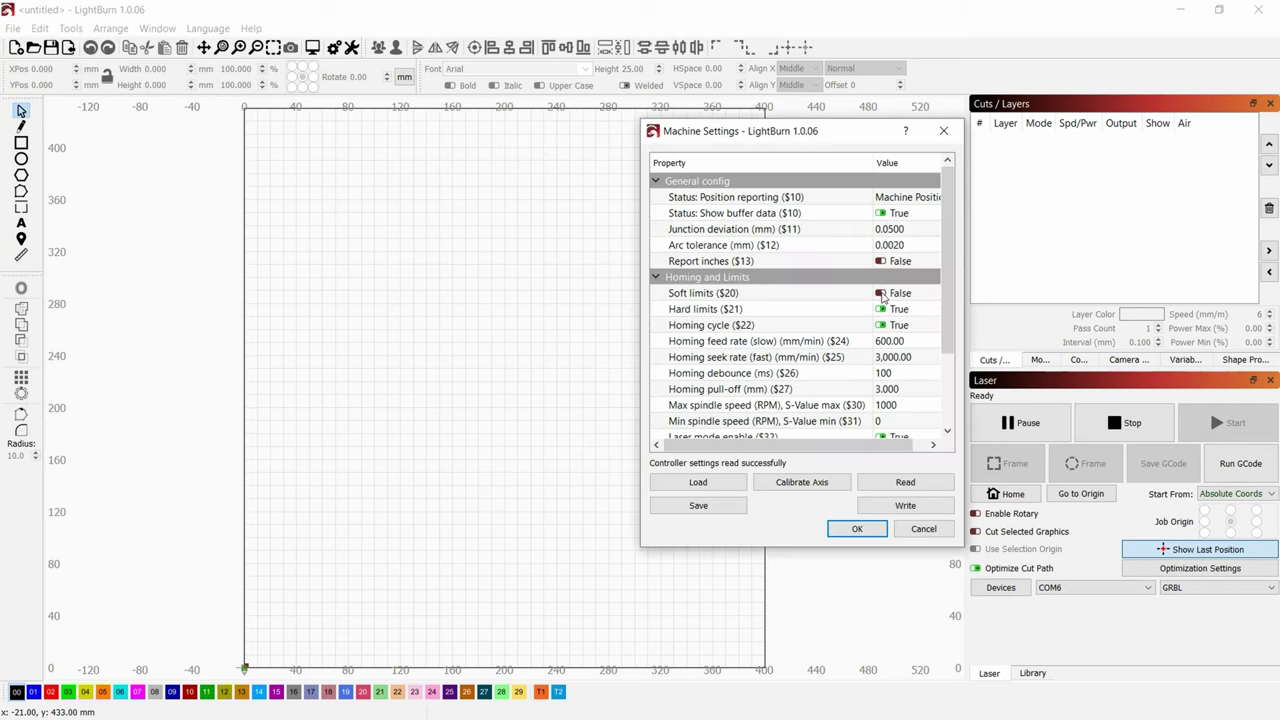
pyautogui.click(882, 296)
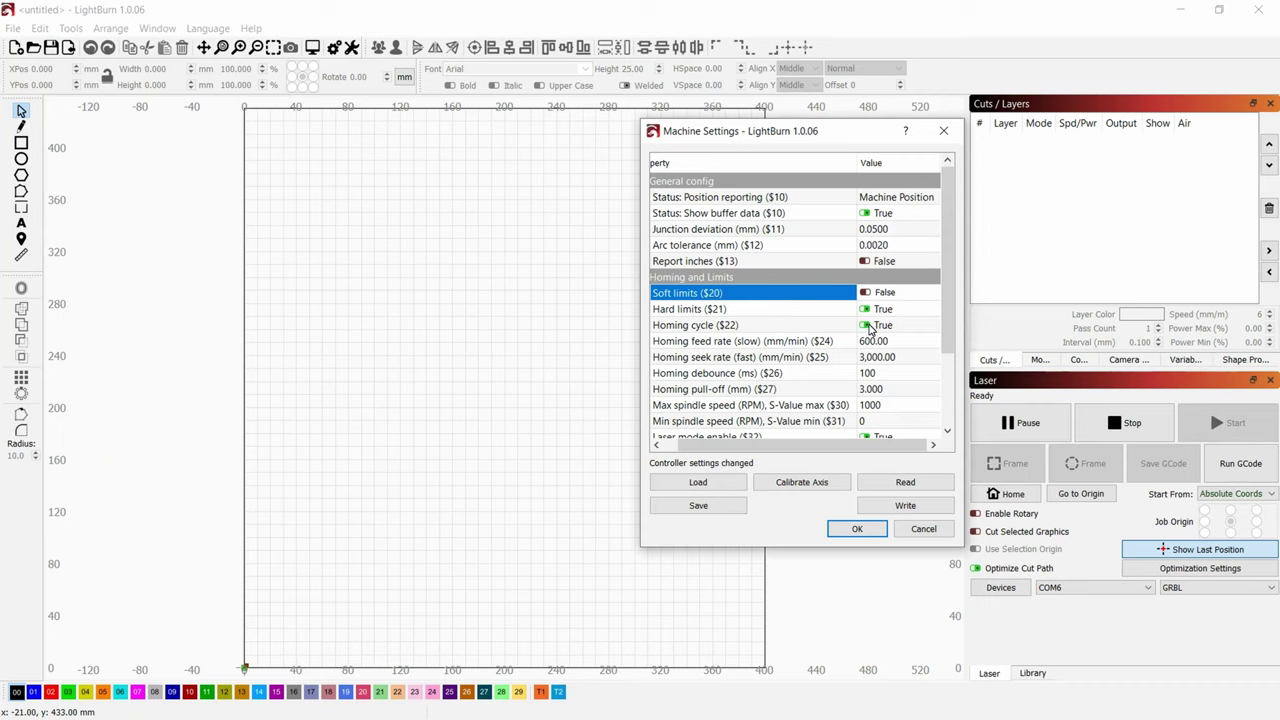
pyautogui.click(868, 326)
pyautogui.click(866, 325)
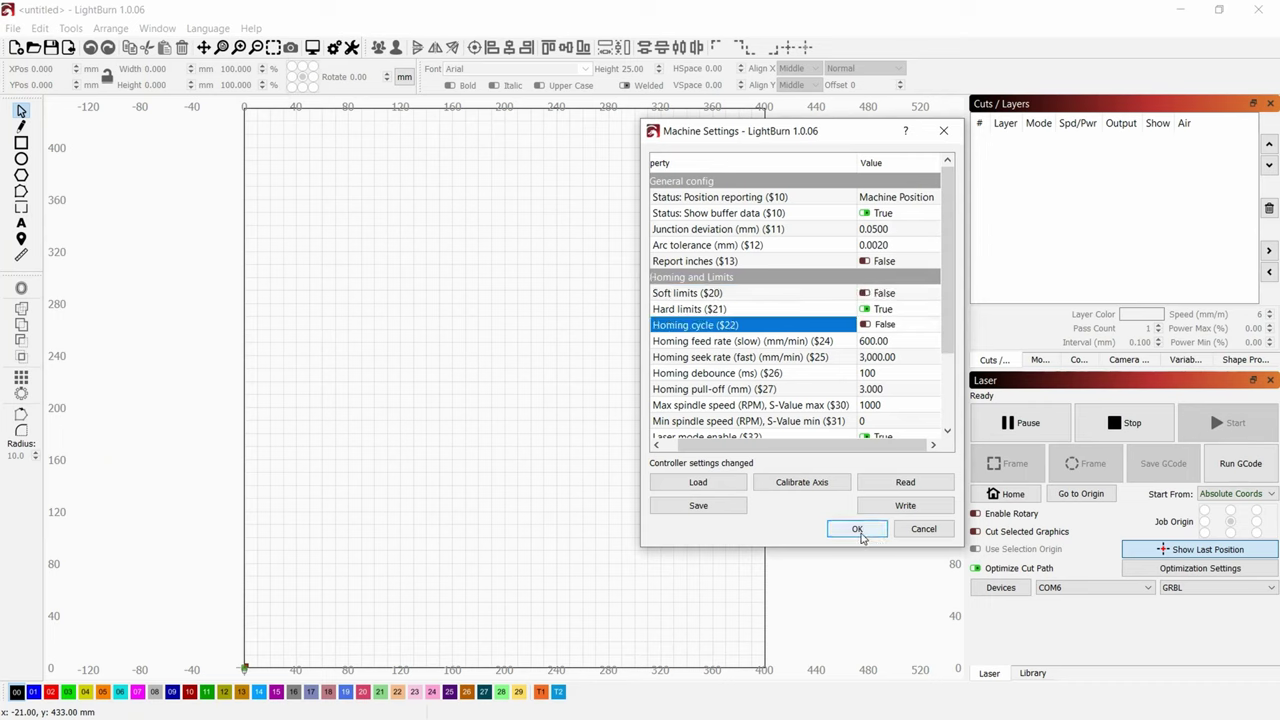
pyautogui.click(857, 529)
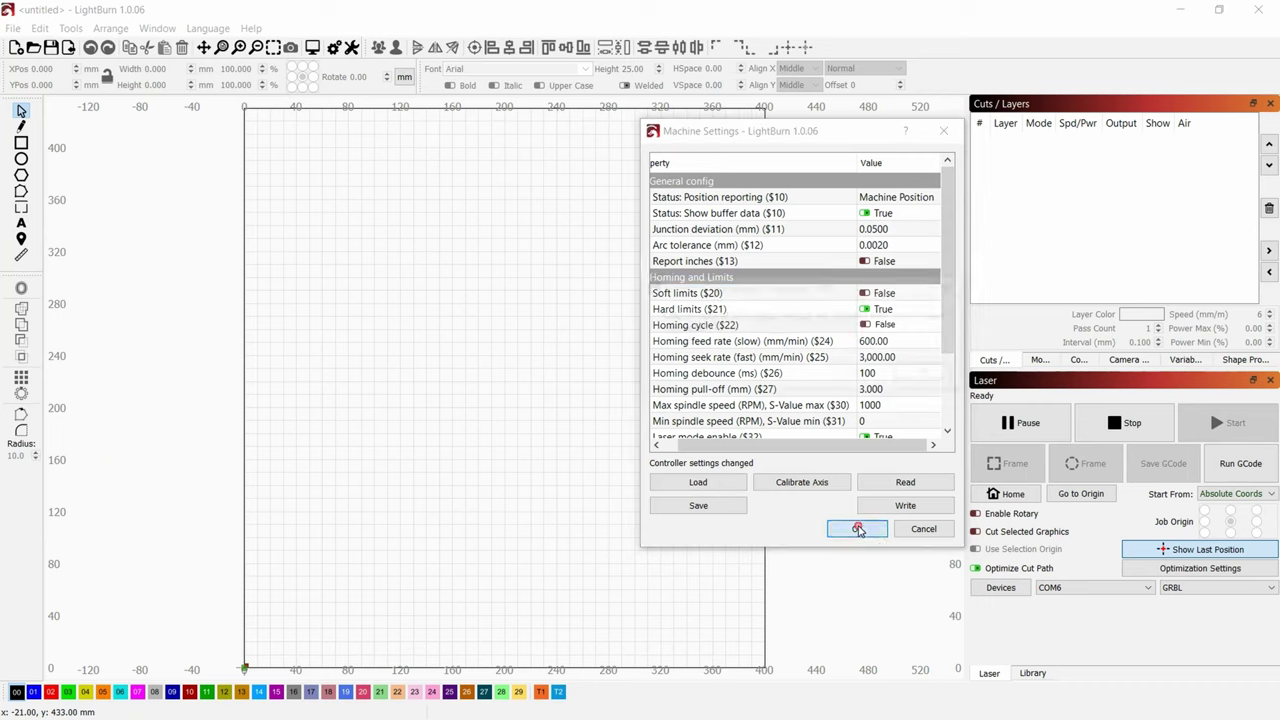
pyautogui.click(862, 375)
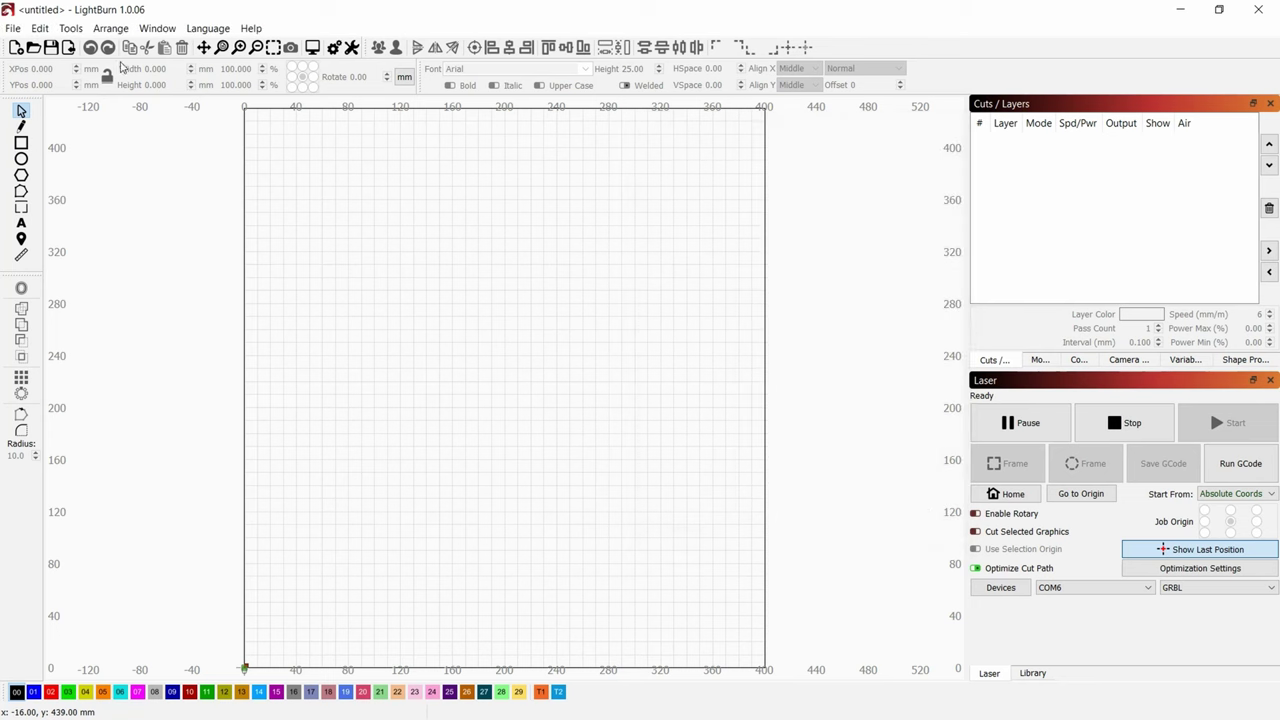
# Enable a roller rotary with 18 mm roller diameter and 75 mm object diameter
pyautogui.click(72, 28)
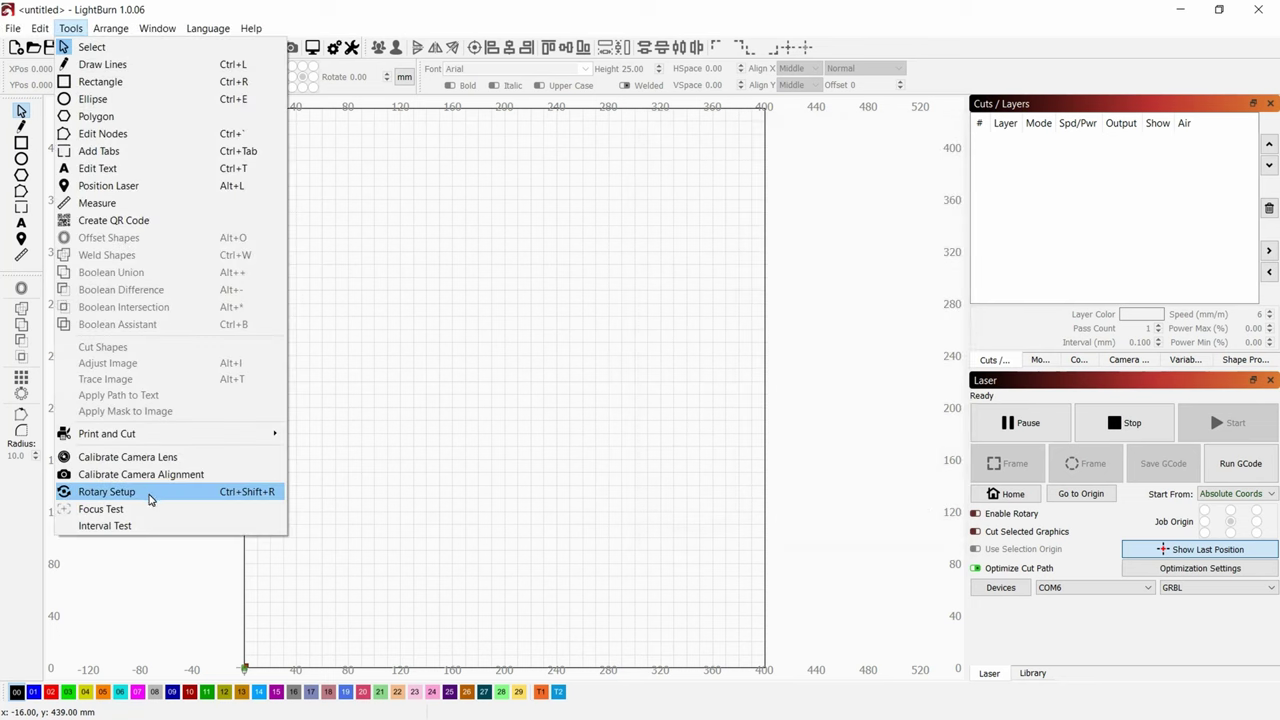
pyautogui.click(107, 491)
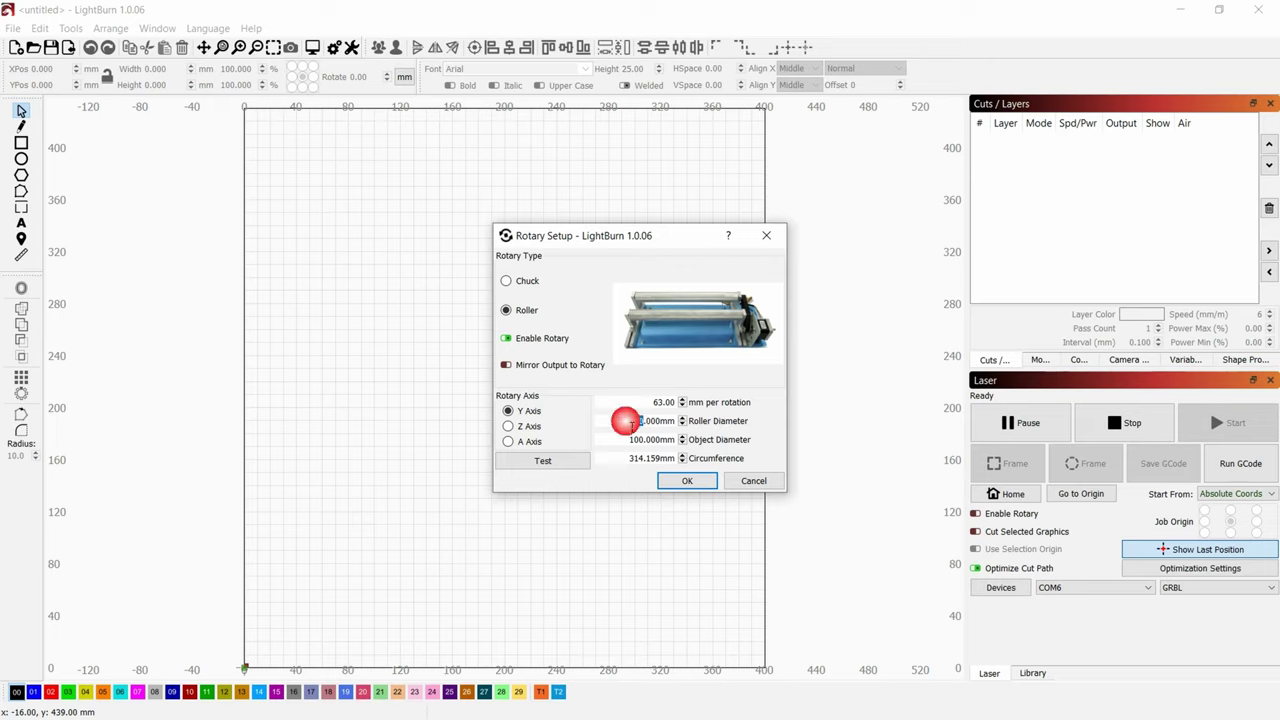
pyautogui.doubleClick(631, 423)
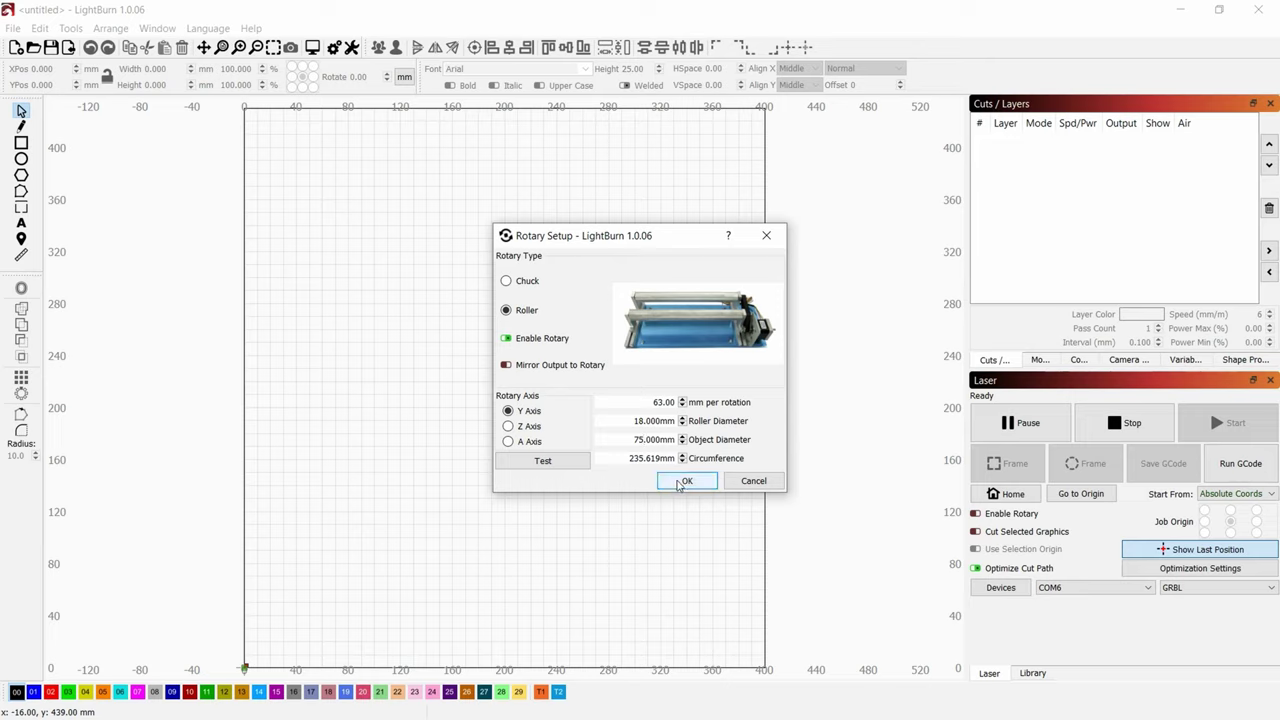
pyautogui.click(687, 484)
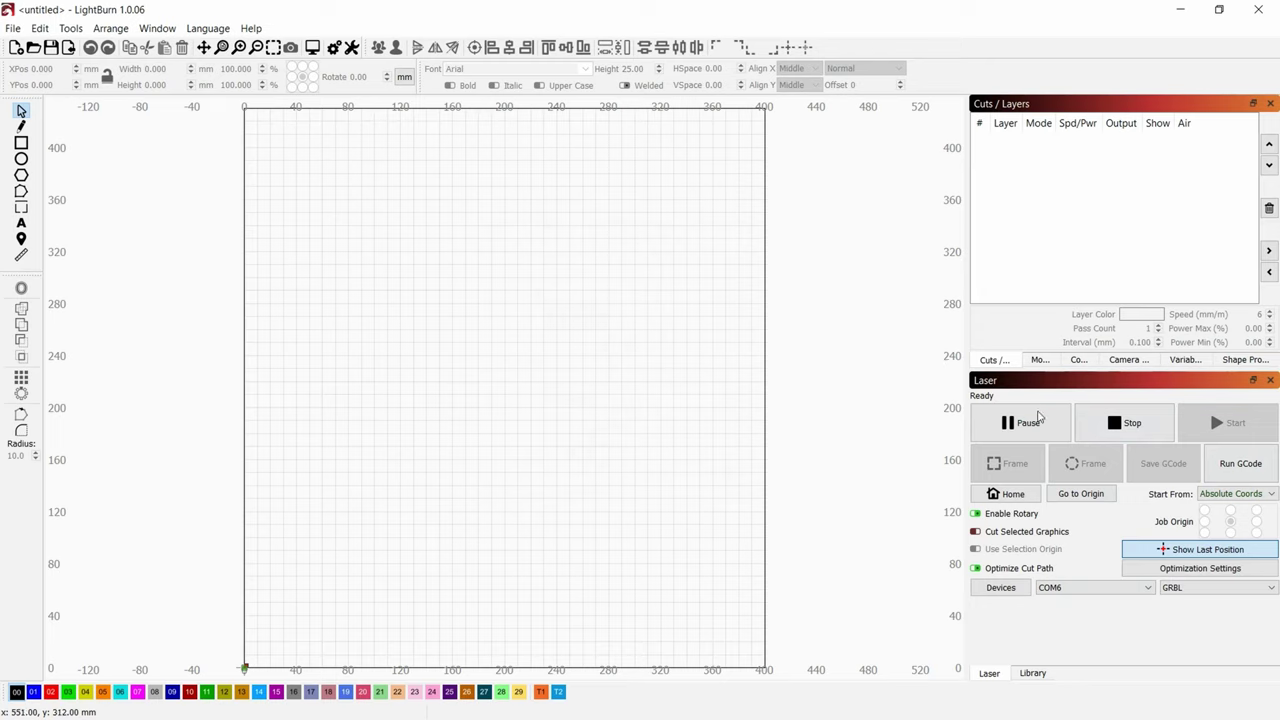
# Add the text 'Pritnedcut' near the page centre in the Vladimir Script font
pyautogui.click(332, 155)
pyautogui.click(21, 222)
pyautogui.click(686, 578)
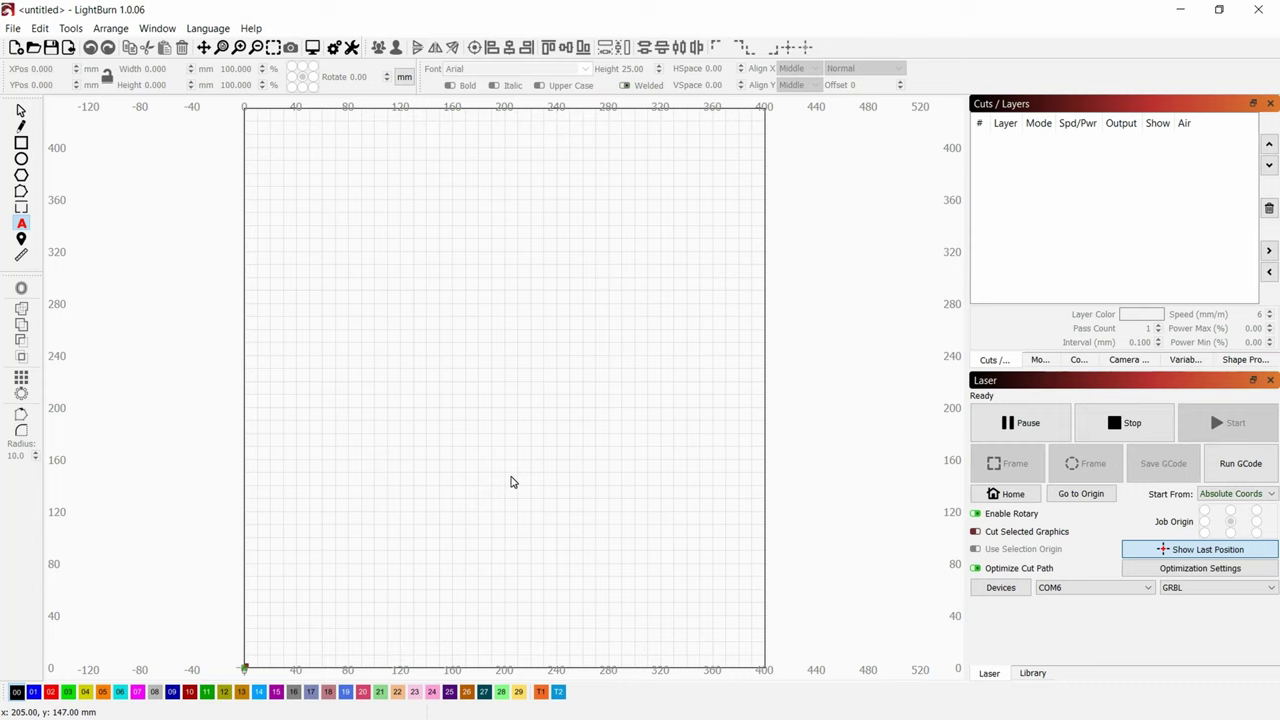
pyautogui.click(511, 479)
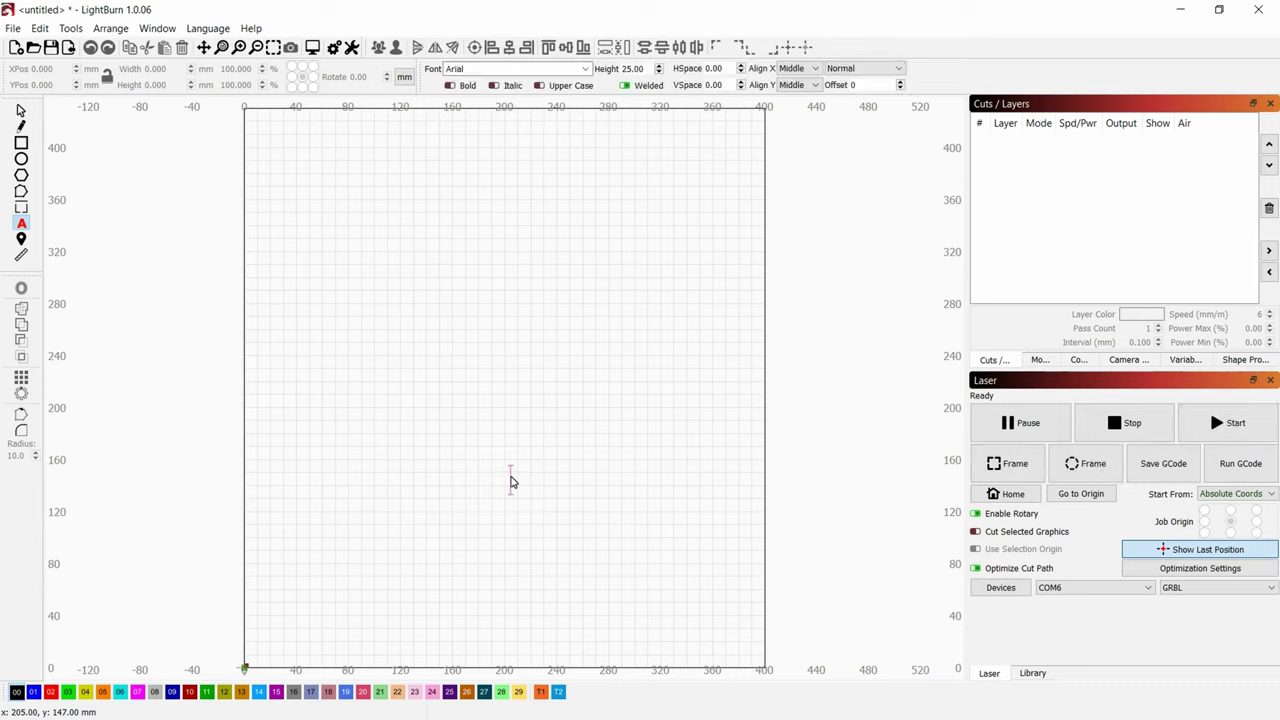
pyautogui.write('Prime')
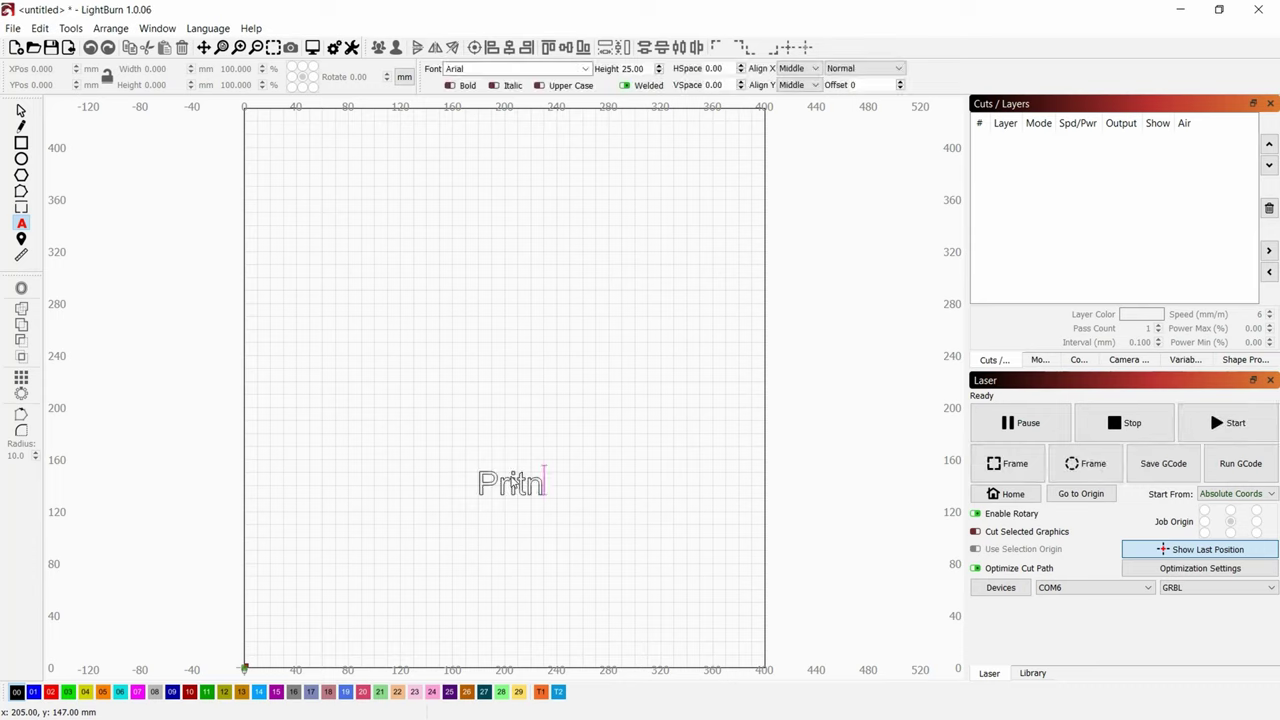
pyautogui.write('dcut')
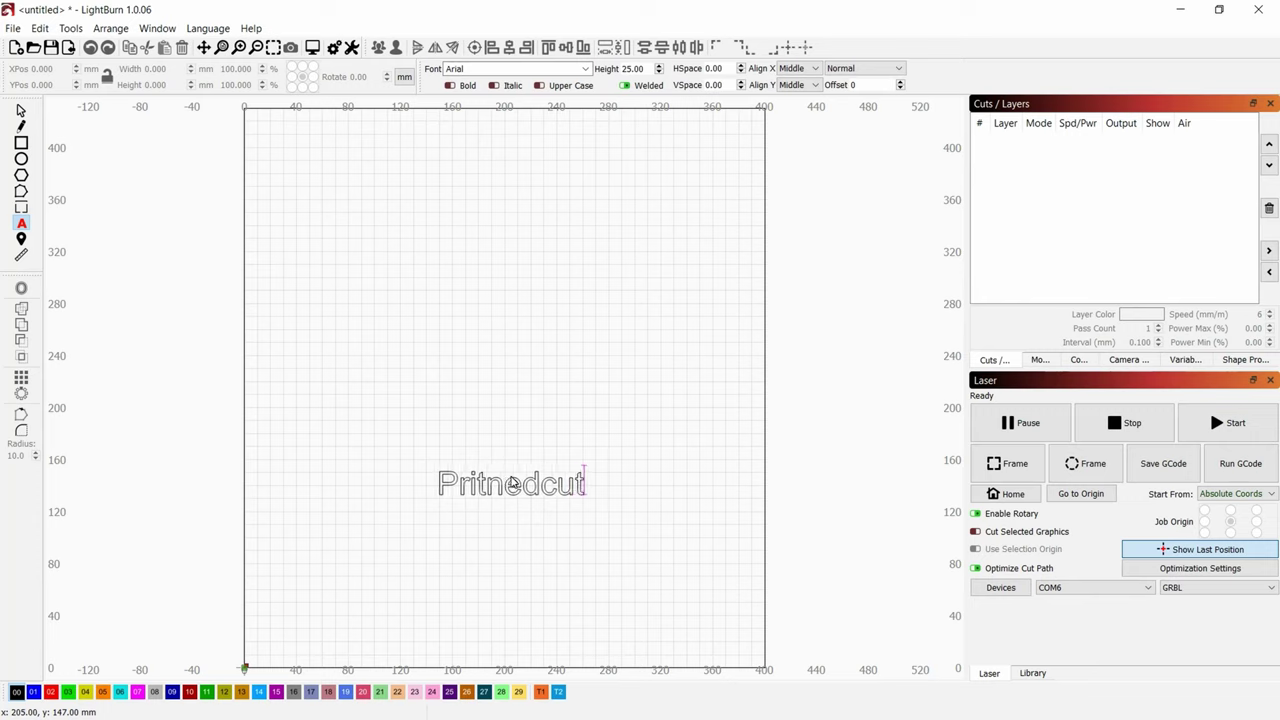
pyautogui.click(588, 70)
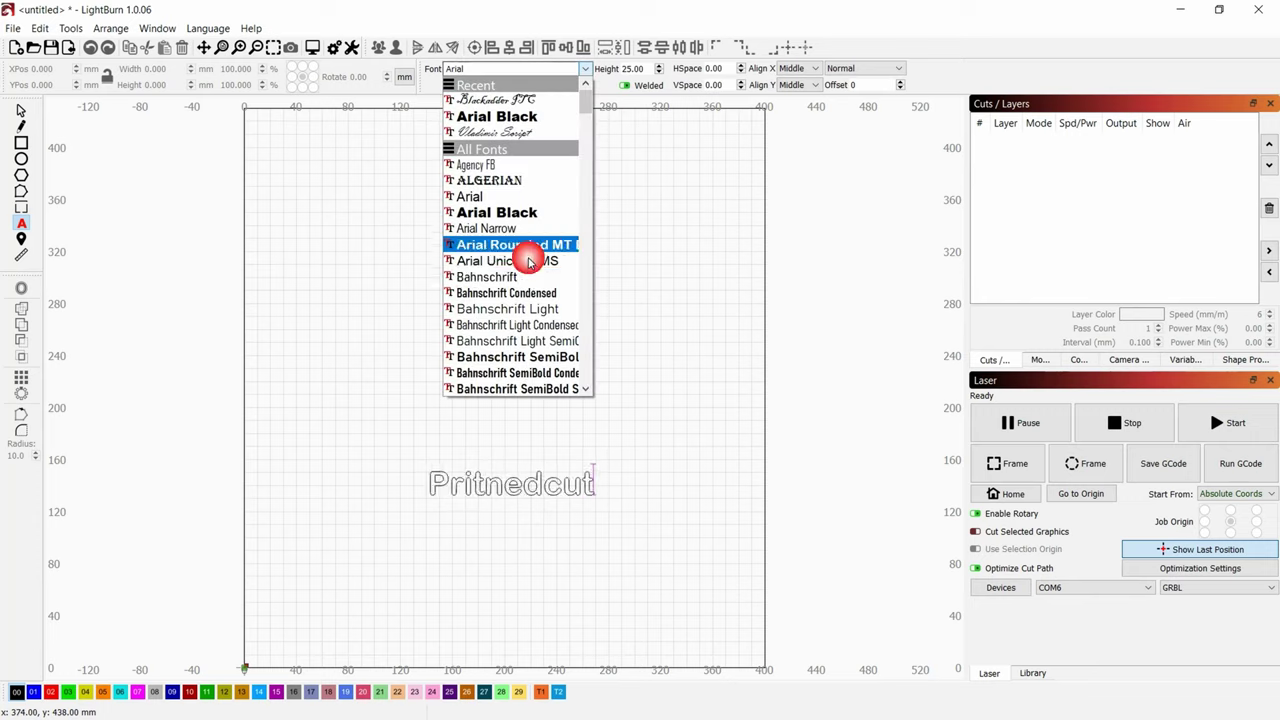
pyautogui.click(522, 134)
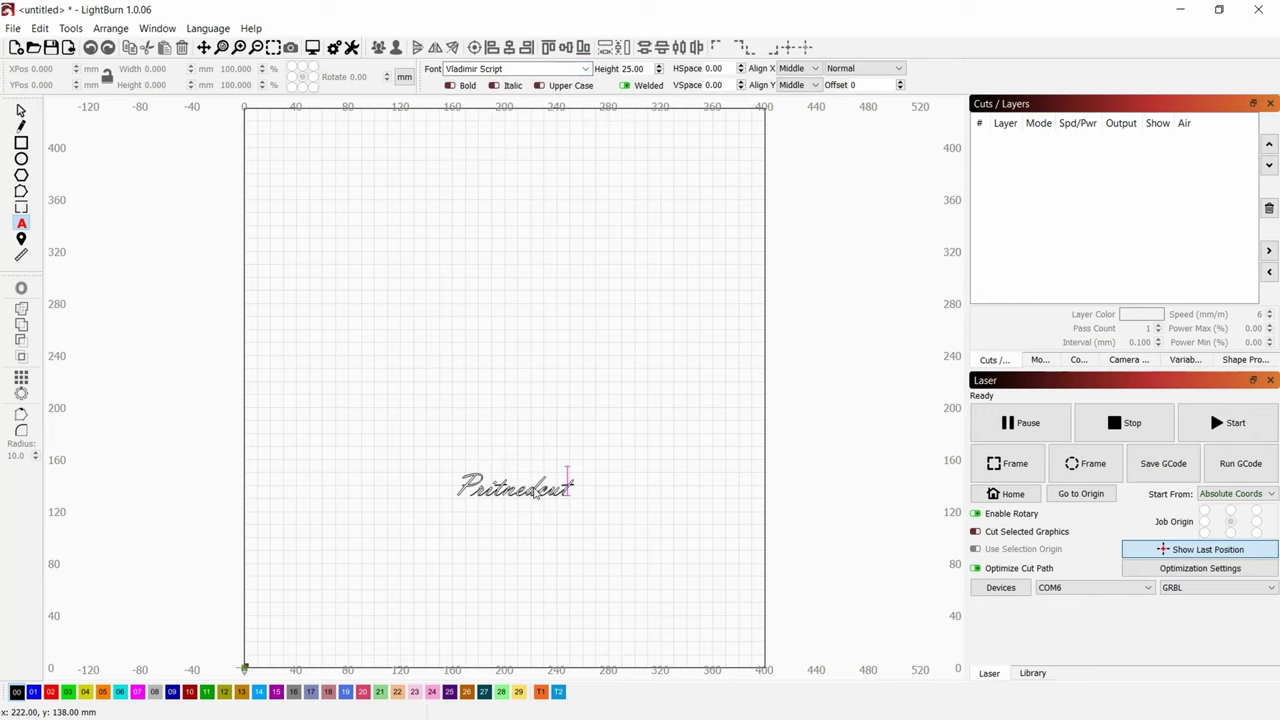
pyautogui.press('Escape')
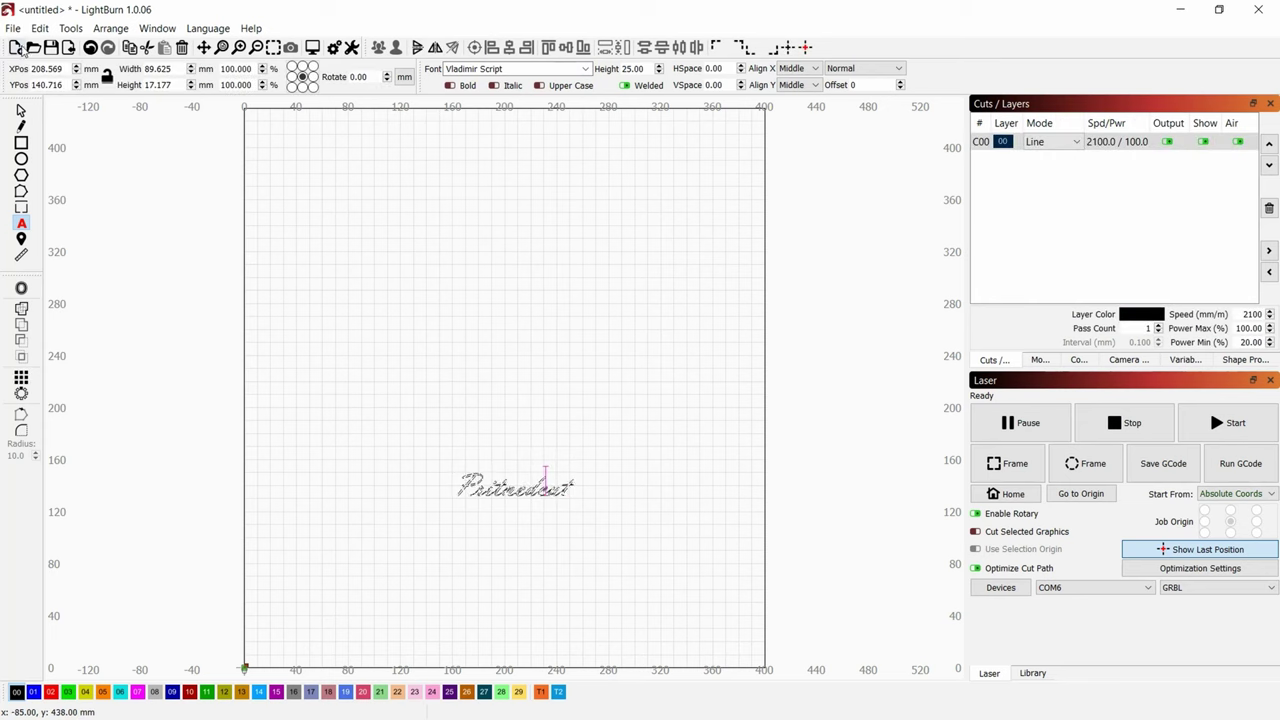
# Move the text up-right, enlarge it and rotate it vertical to about 25.9 × 135.1 mm
pyautogui.click(21, 111)
pyautogui.click(114, 157)
pyautogui.moveTo(547, 495); pyautogui.dragTo(571, 357)
pyautogui.click(617, 446)
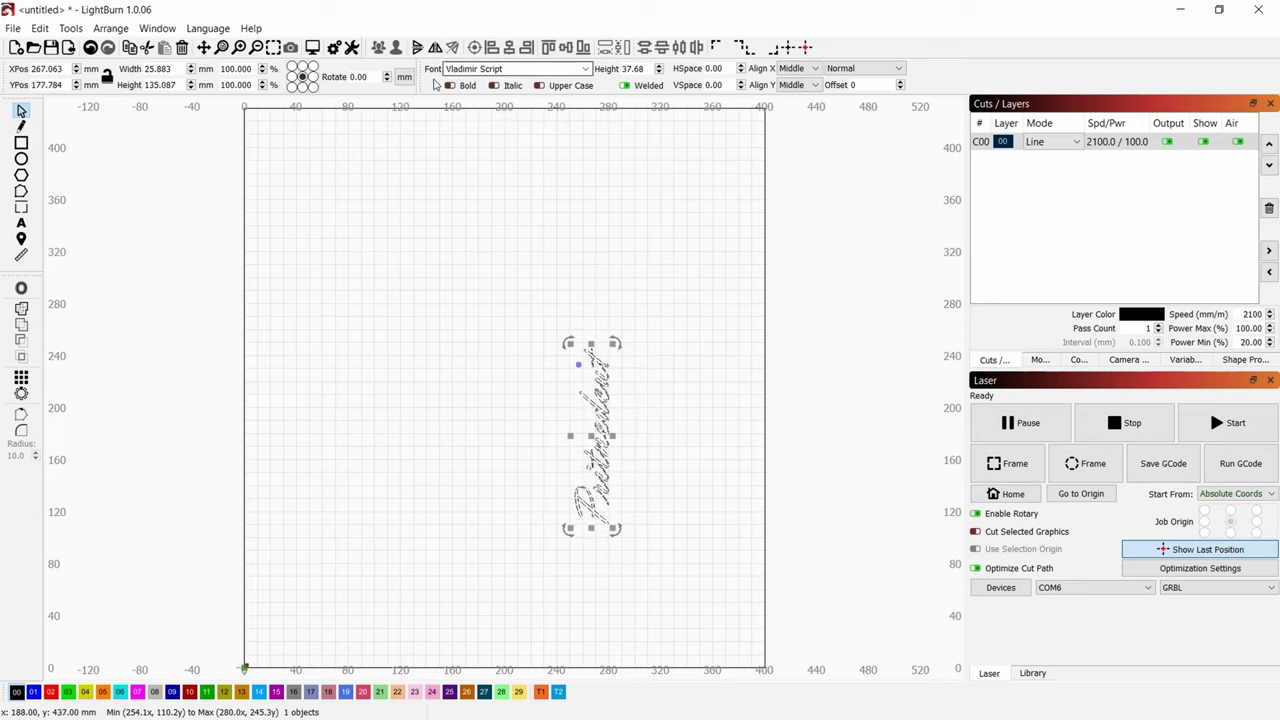
# Convert the Pritnedcut text to a Fill All bitmap at about 507 DPI
pyautogui.rightClick(597, 378)
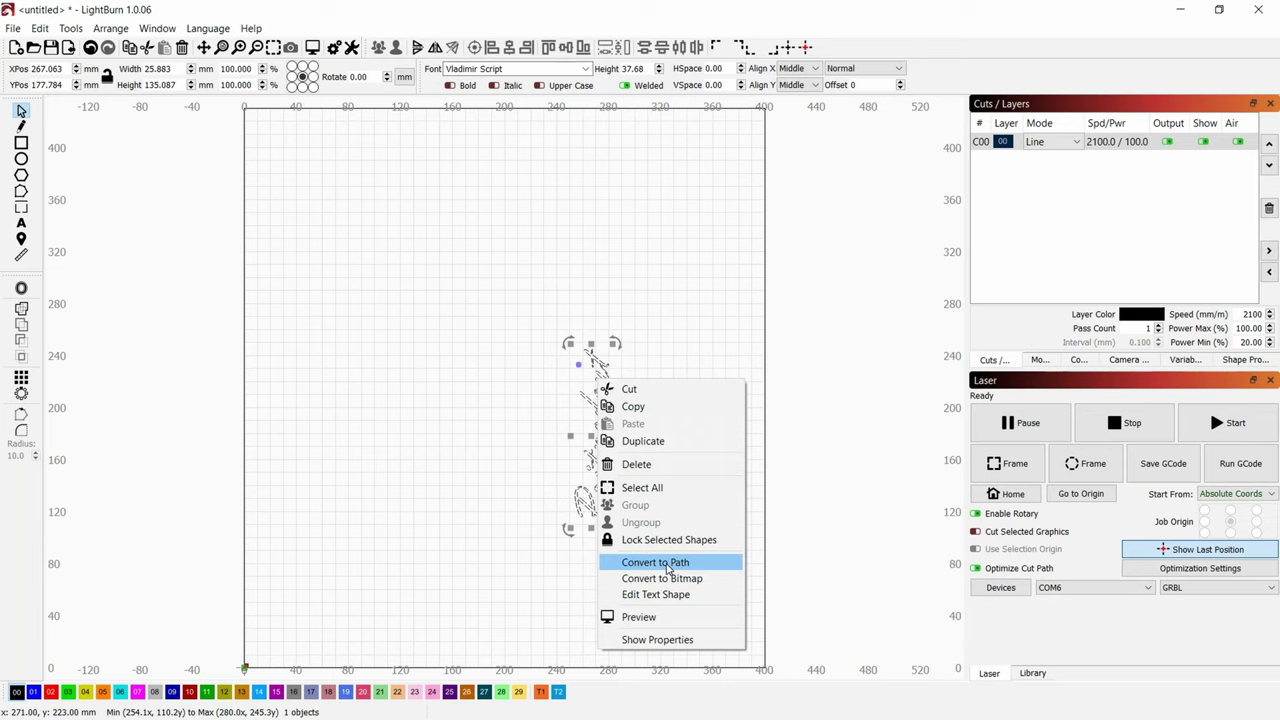
pyautogui.click(662, 578)
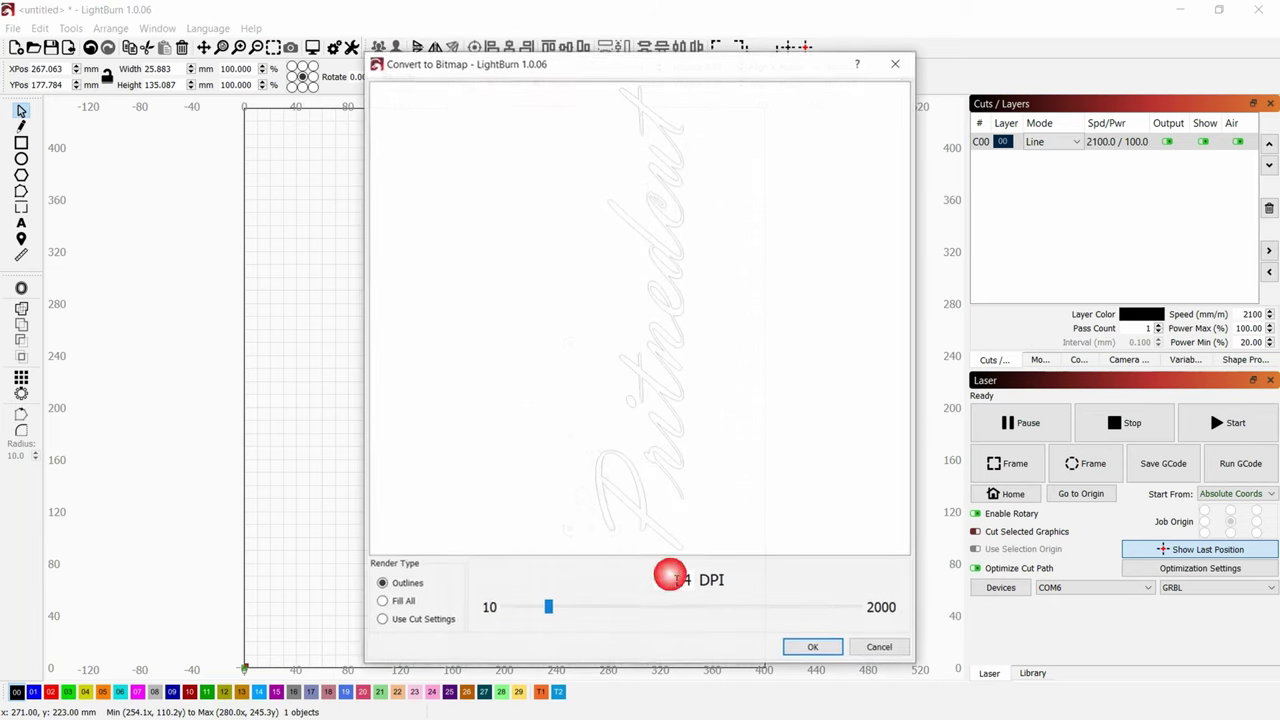
pyautogui.click(383, 602)
pyautogui.moveTo(548, 607); pyautogui.dragTo(598, 612)
pyautogui.click(828, 650)
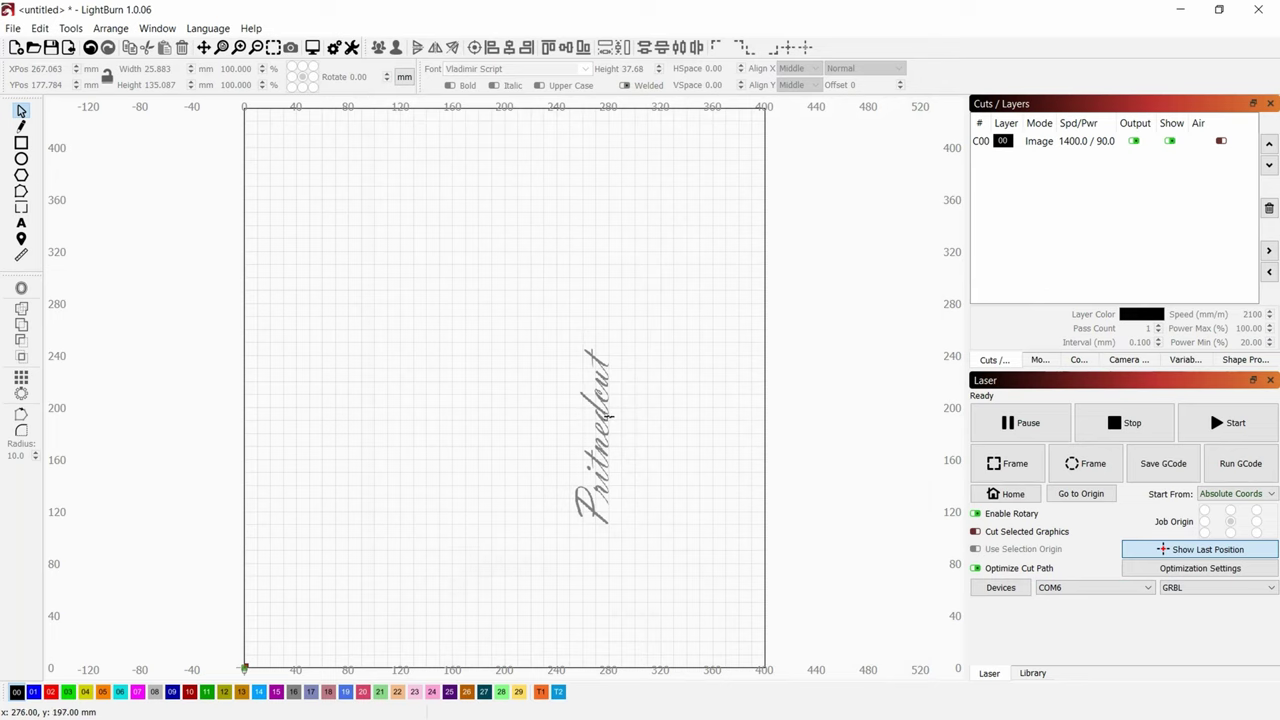
pyautogui.click(606, 418)
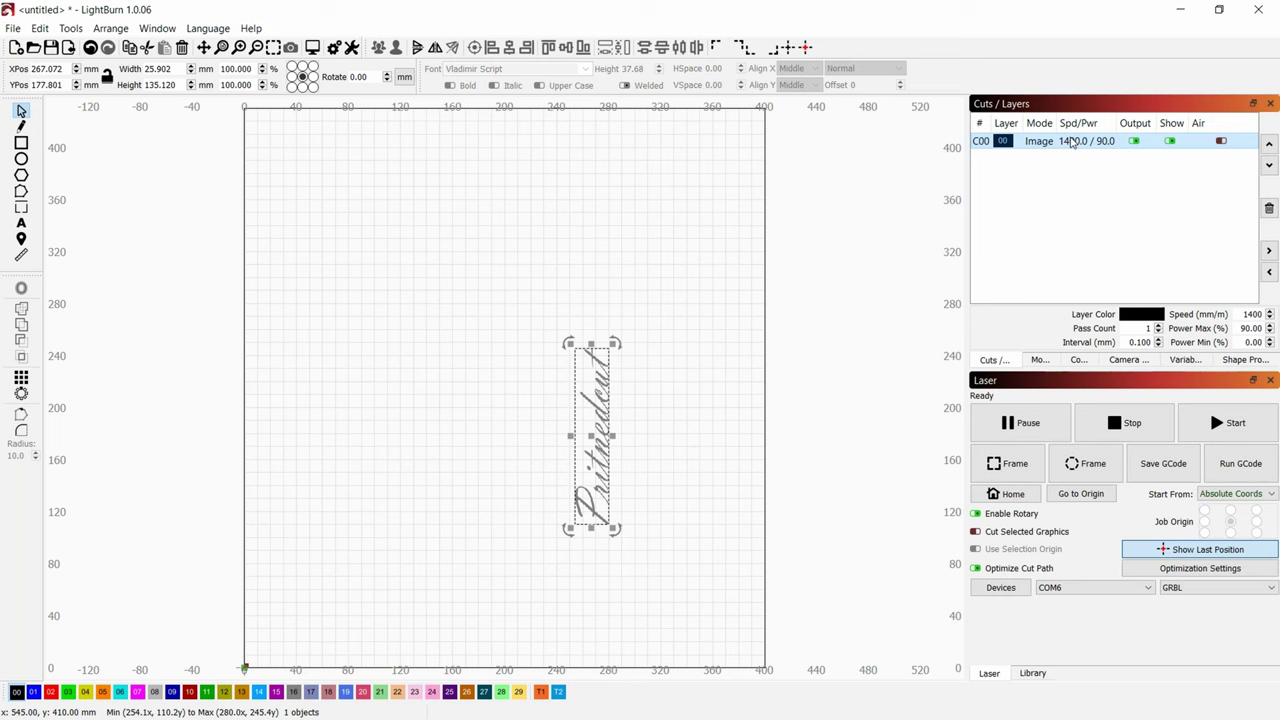
pyautogui.doubleClick(1066, 141)
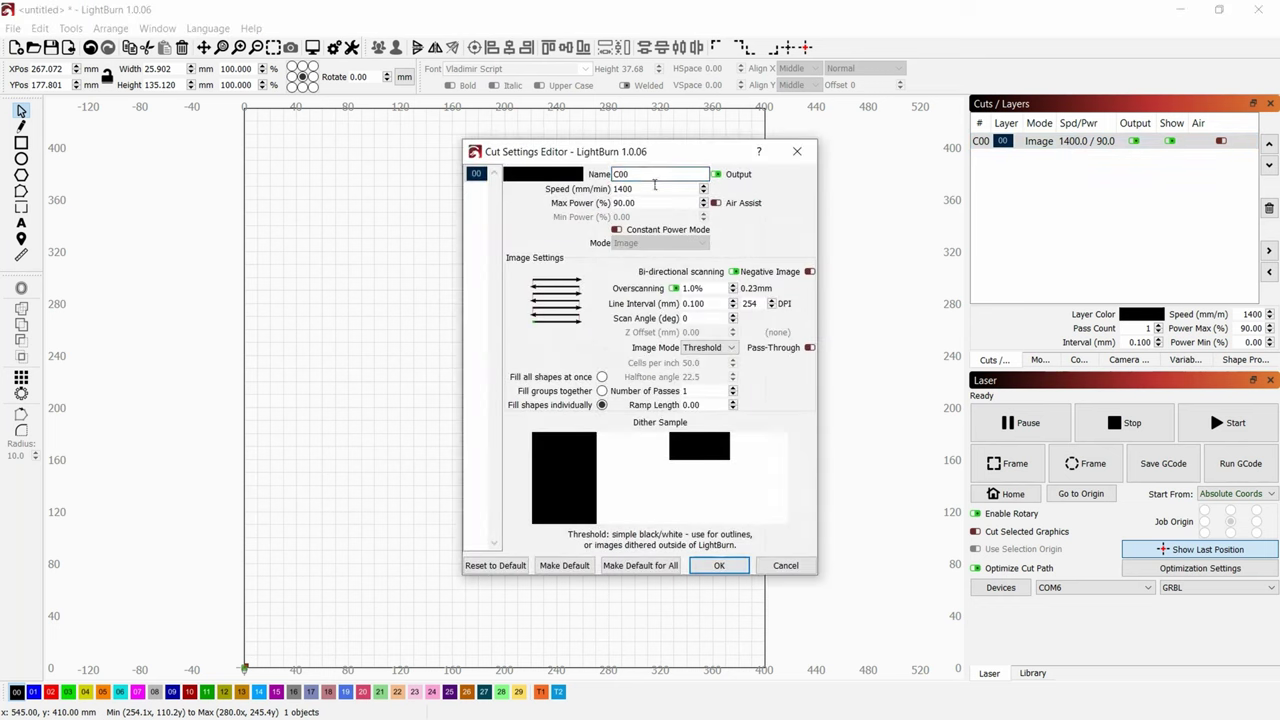
pyautogui.click(637, 189)
pyautogui.doubleClick(629, 187)
pyautogui.click(635, 187)
pyautogui.click(634, 204)
pyautogui.click(730, 309)
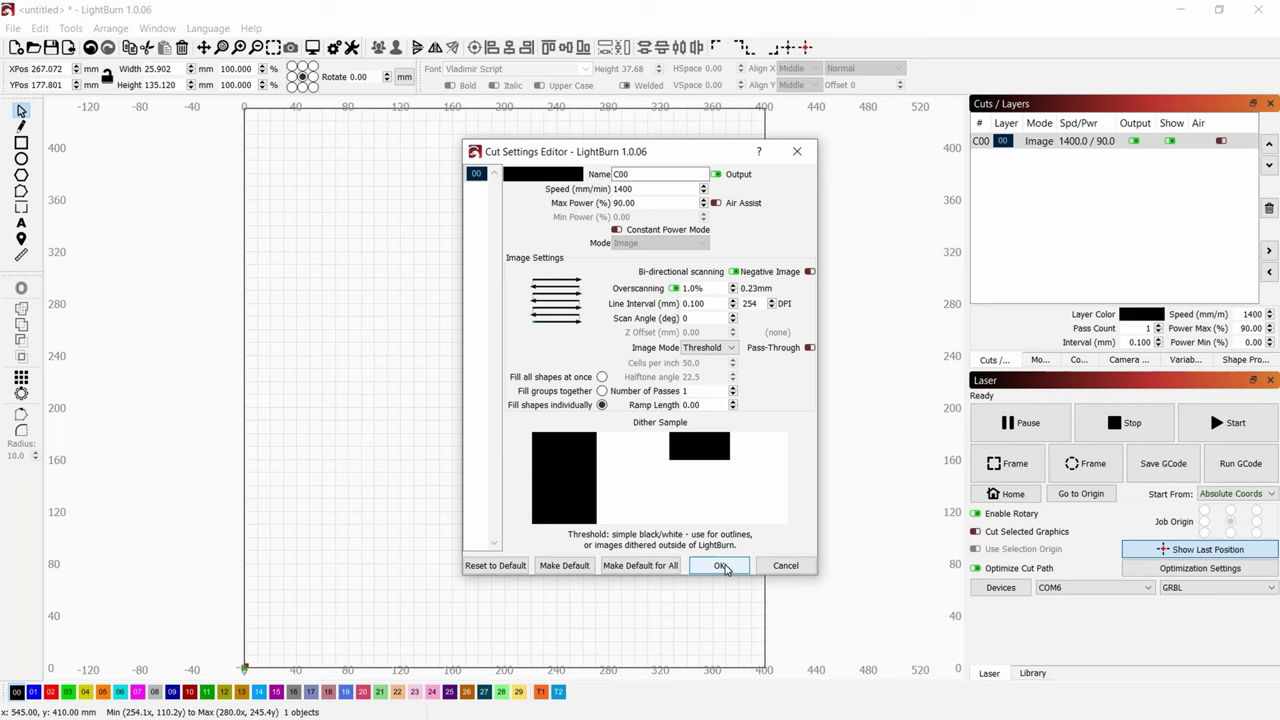
pyautogui.click(721, 566)
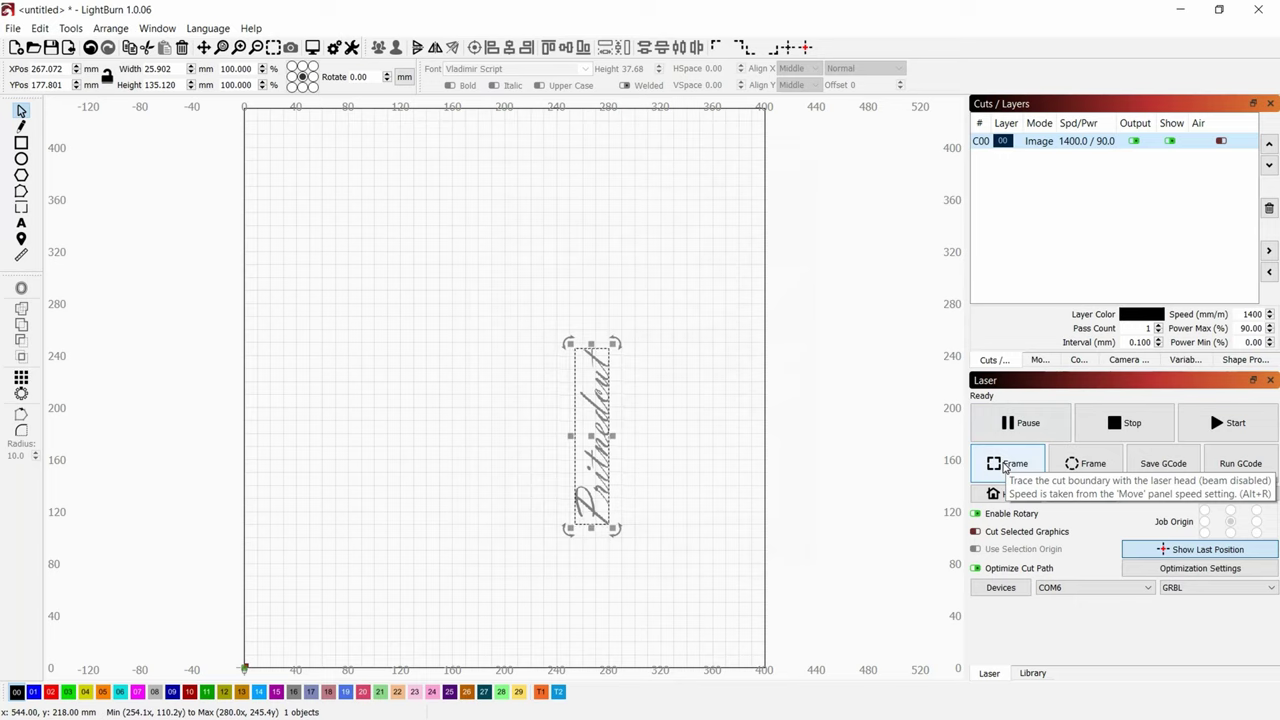
# Frame the job on the laser, then shift the image left to about X 248.4 mm
pyautogui.click(1005, 468)
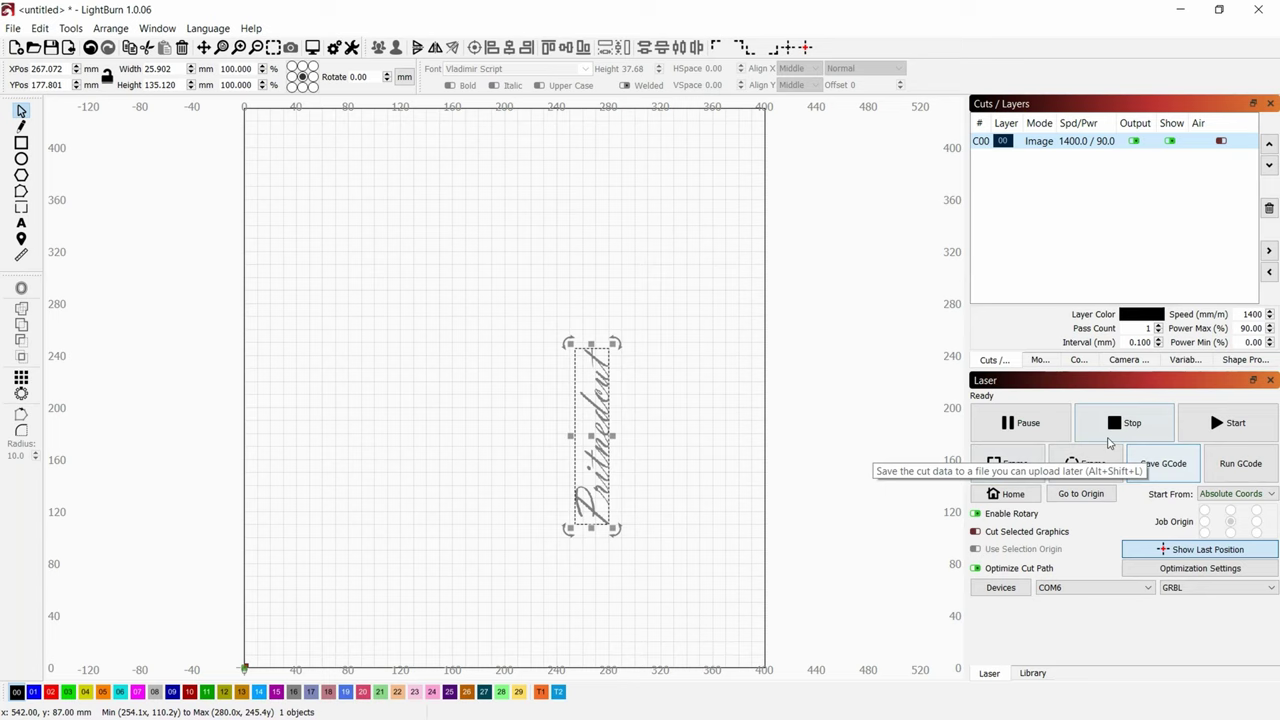
pyautogui.moveTo(597, 386)
pyautogui.mouseDown()
pyautogui.moveTo(569, 383)
pyautogui.moveTo(589, 380)
pyautogui.mouseUp()
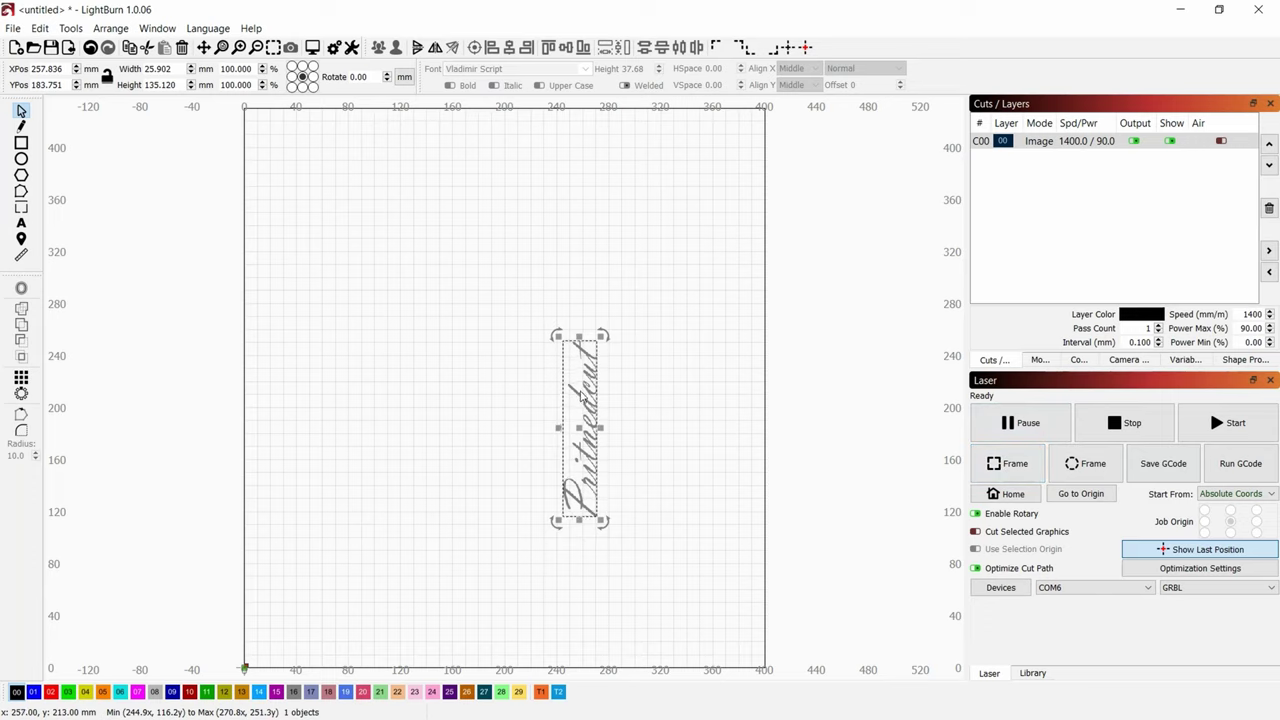
pyautogui.moveTo(580, 398); pyautogui.dragTo(570, 401)
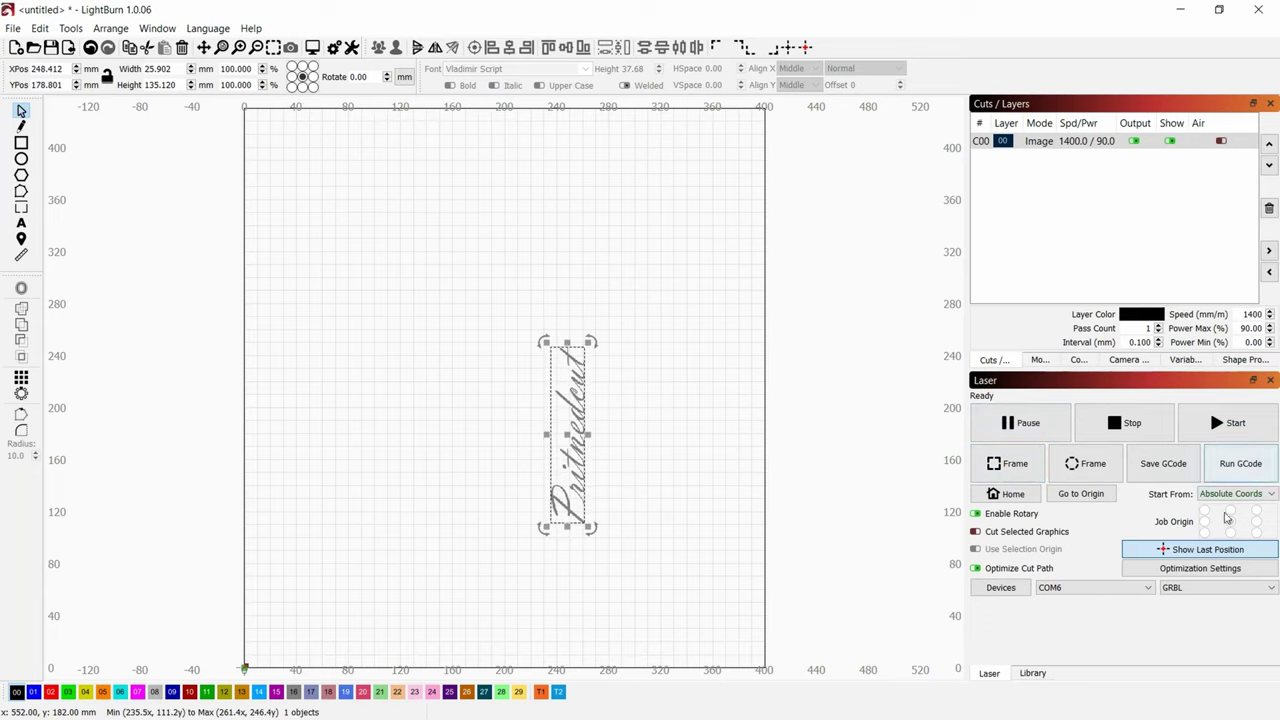